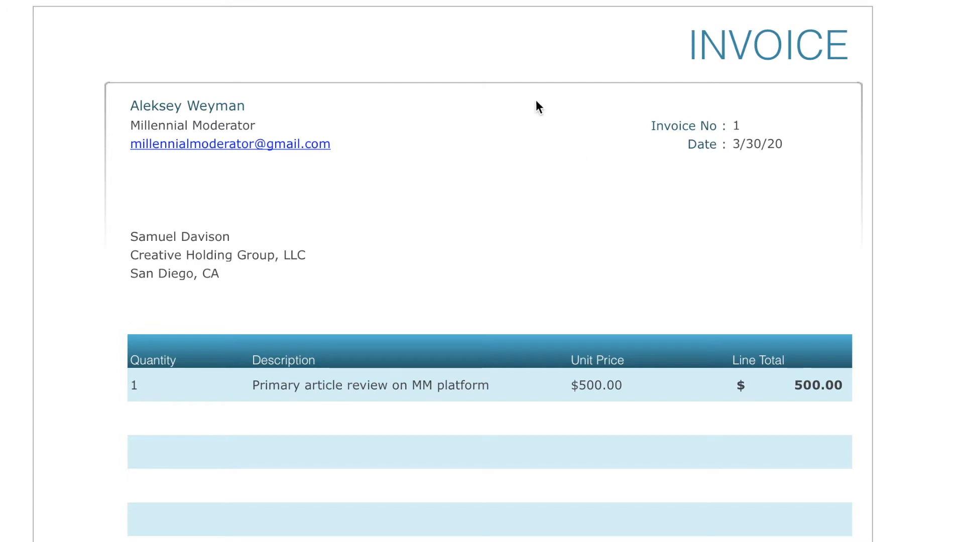
Step: Examine the quantity, description, unit price and line total cells of the invoice's first line item
scroll(482, 211, up, 4)
scroll(466, 197, down, 1)
scroll(388, 259, down, 3)
scroll(326, 251, down, 2)
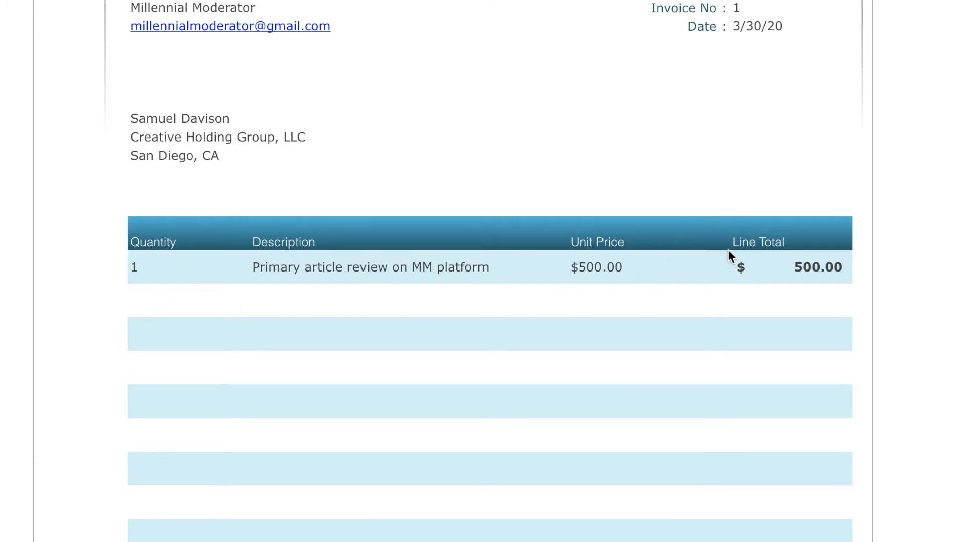
scroll(753, 291, down, 1)
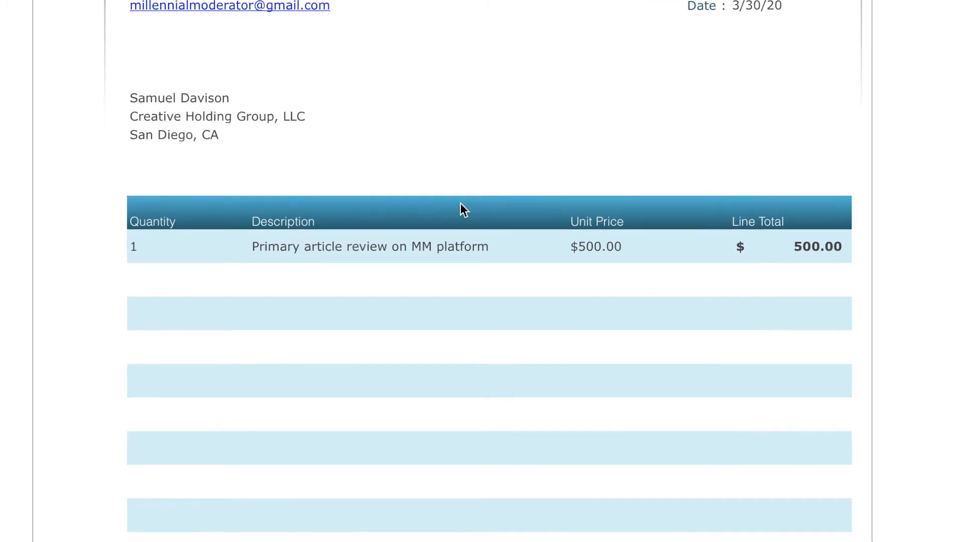
scroll(447, 241, down, 1)
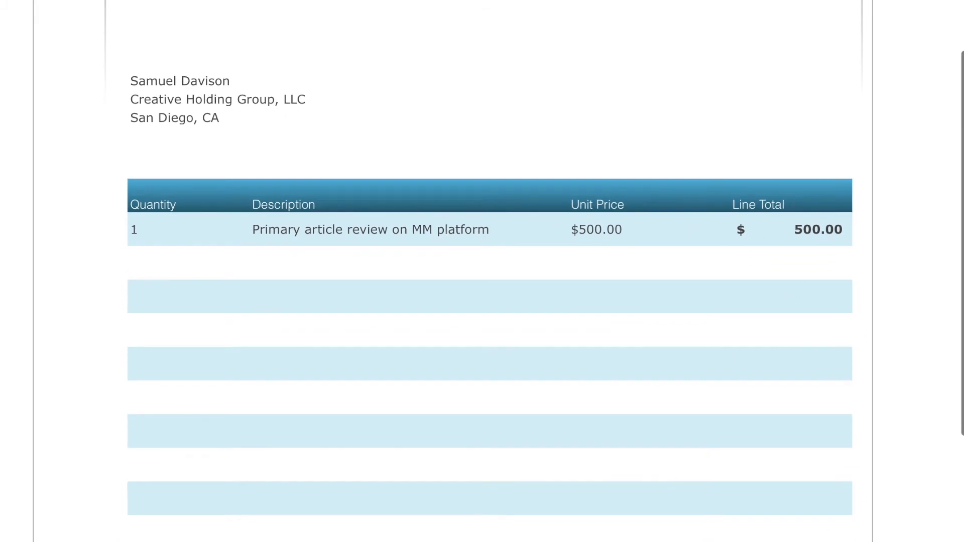
click(162, 237)
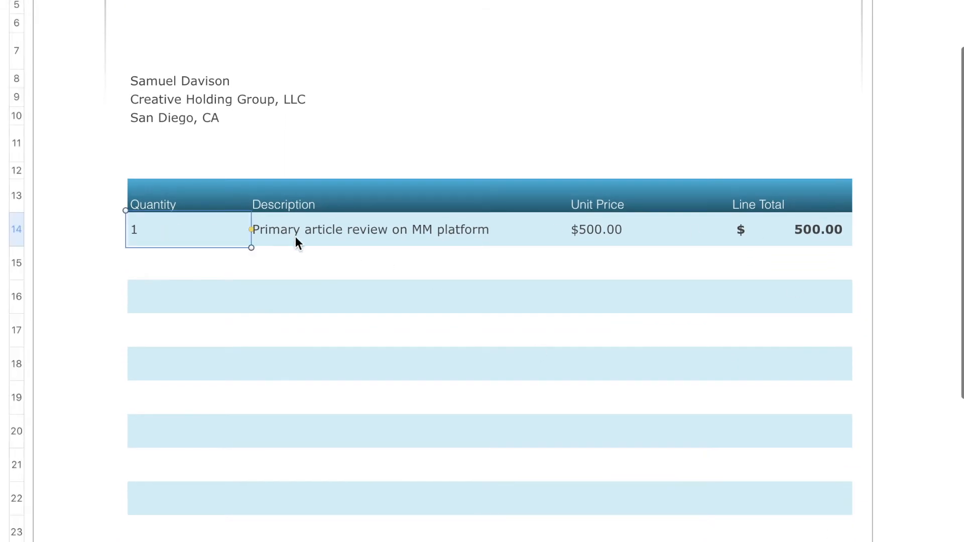
click(193, 251)
click(231, 236)
click(293, 235)
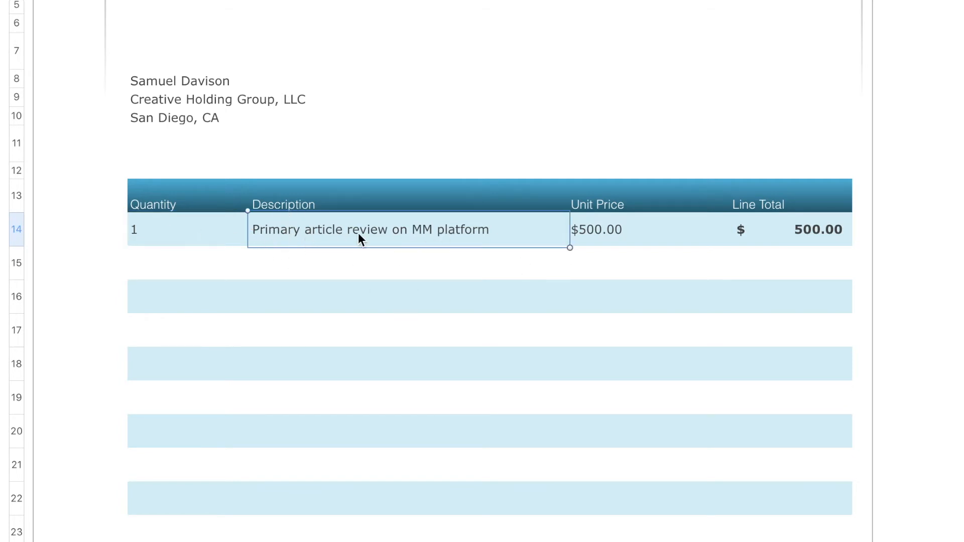
click(501, 302)
click(604, 249)
click(593, 230)
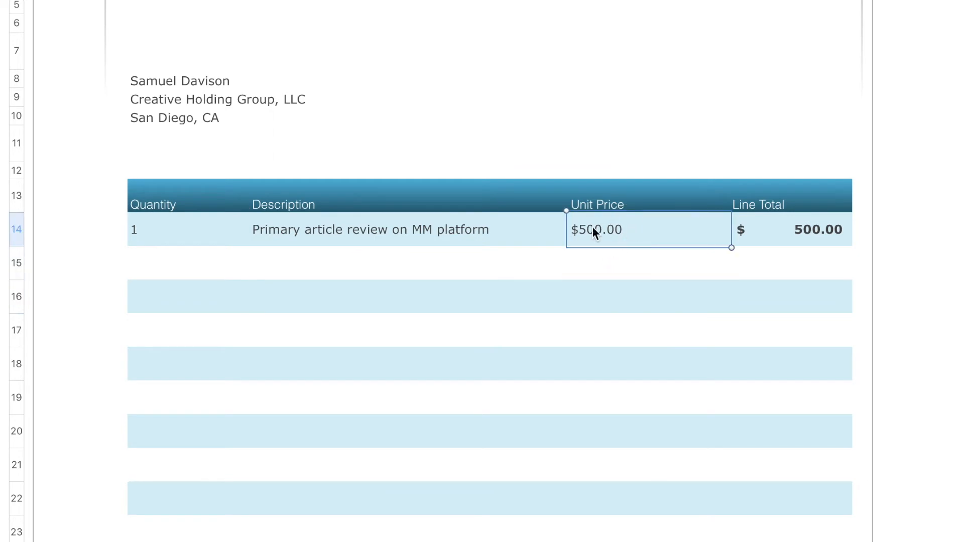
click(794, 232)
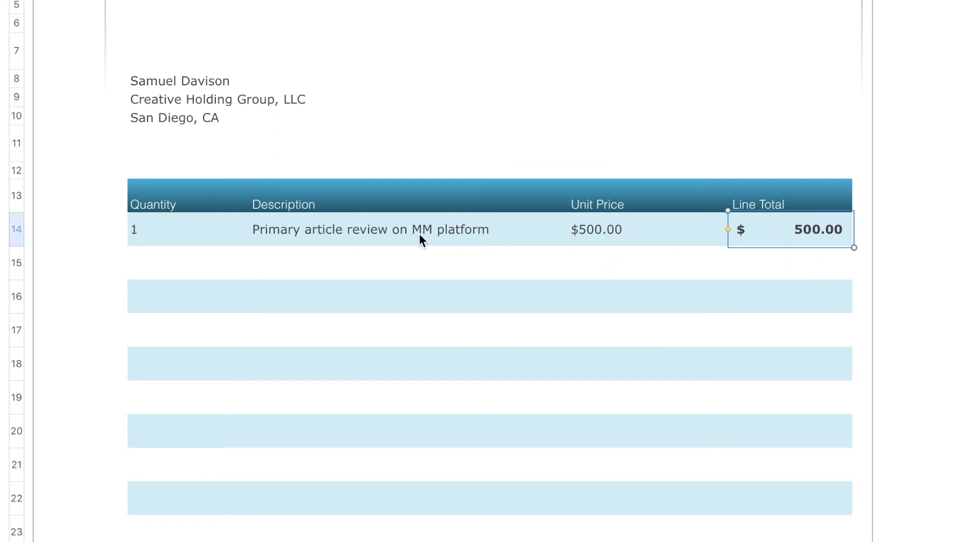
Step: Enter a quantity of 2 for the second line item in row 15
click(409, 259)
click(173, 263)
text(2)
key(Return)
click(339, 255)
click(359, 228)
key(super+c)
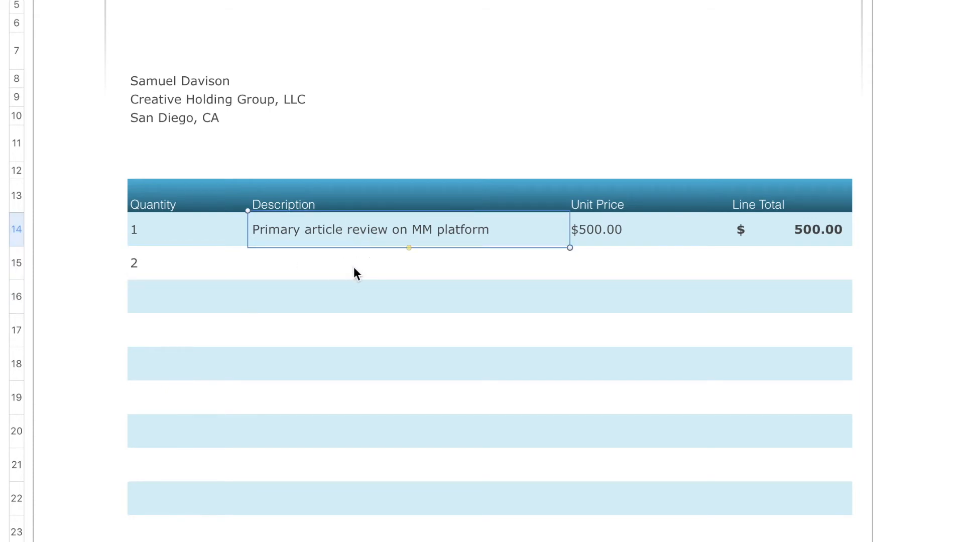
click(353, 266)
key(super+v)
key(BackSpace)
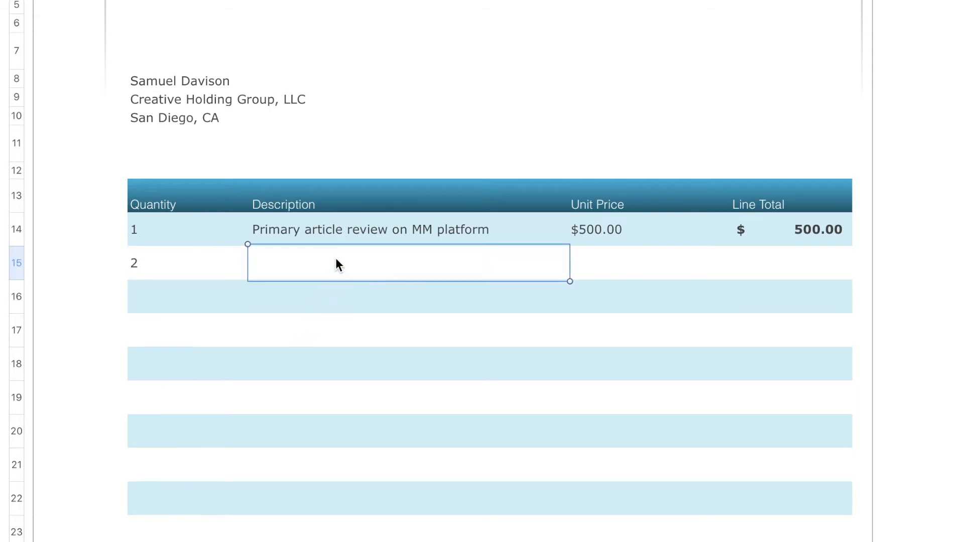
Step: Enter "wrote an article" as the description of the second line item
text(wrote an. aerticl)
key(BackSpace)
key(BackSpace)
key(BackSpace)
key(BackSpace)
key(BackSpace)
key(BackSpace)
key(BackSpace)
key(BackSpace)
key(BackSpace)
text(articl)
key(BackSpace)
key(BackSpace)
text(cle)
key(Return)
Step: Set the second line item's unit price to $250 and its line total to $500
click(173, 270)
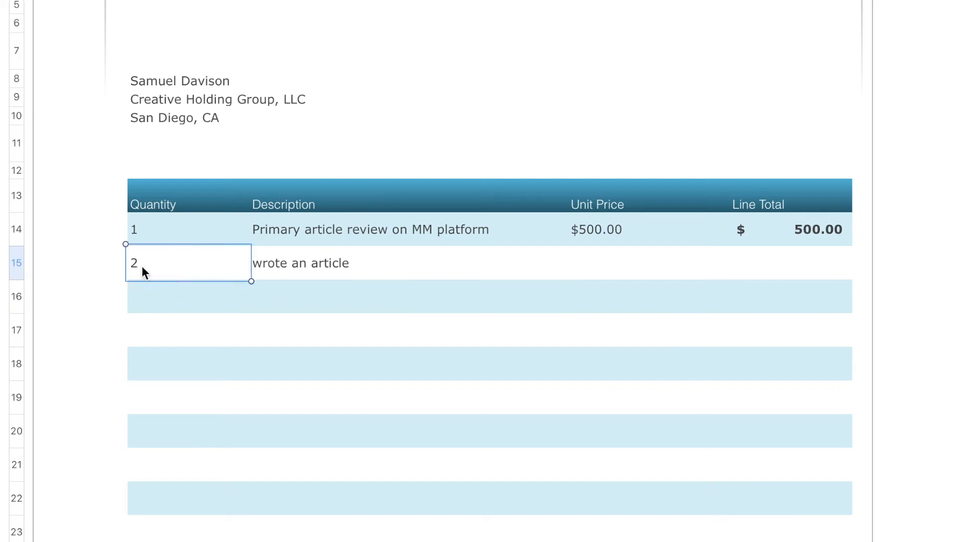
click(626, 263)
text(250)
key(Return)
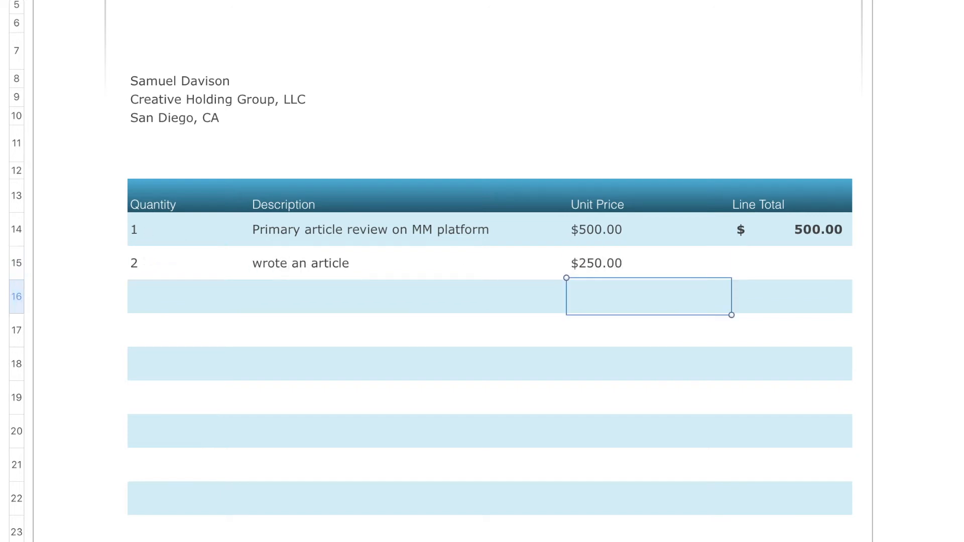
click(807, 280)
text(500)
key(Return)
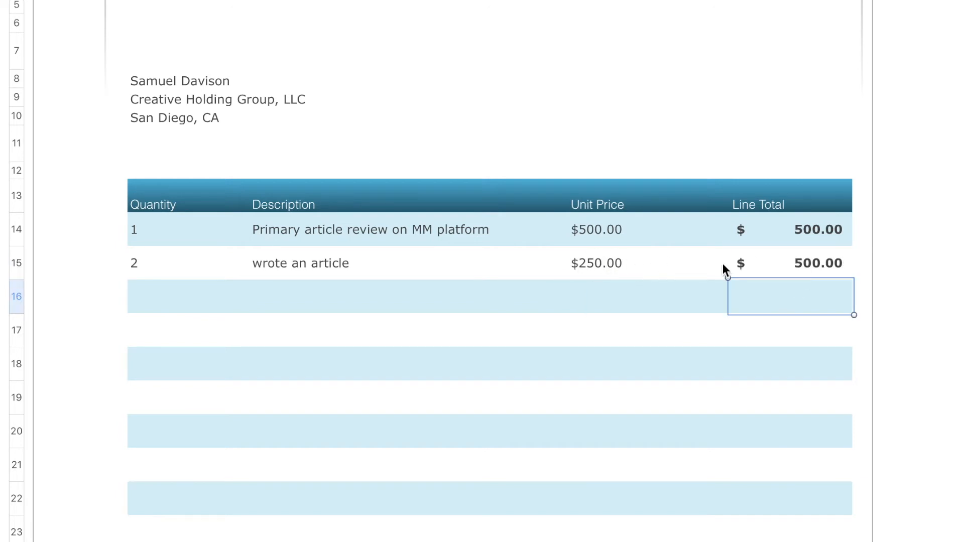
Step: Clear the unit price, line total, description and quantity from the second line item
click(609, 262)
click(157, 267)
click(809, 272)
click(635, 269)
key(Delete)
click(826, 268)
key(Delete)
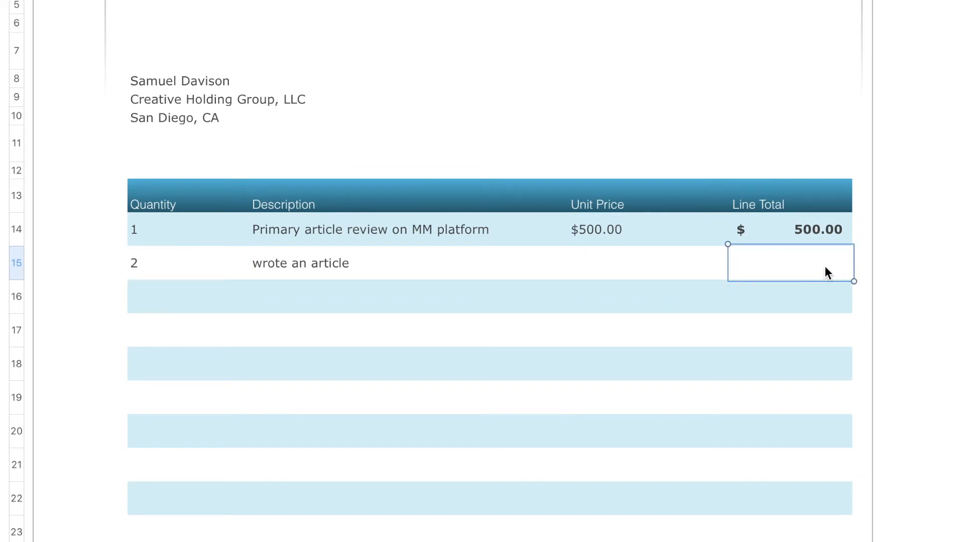
click(352, 265)
key(Delete)
click(129, 266)
key(Delete)
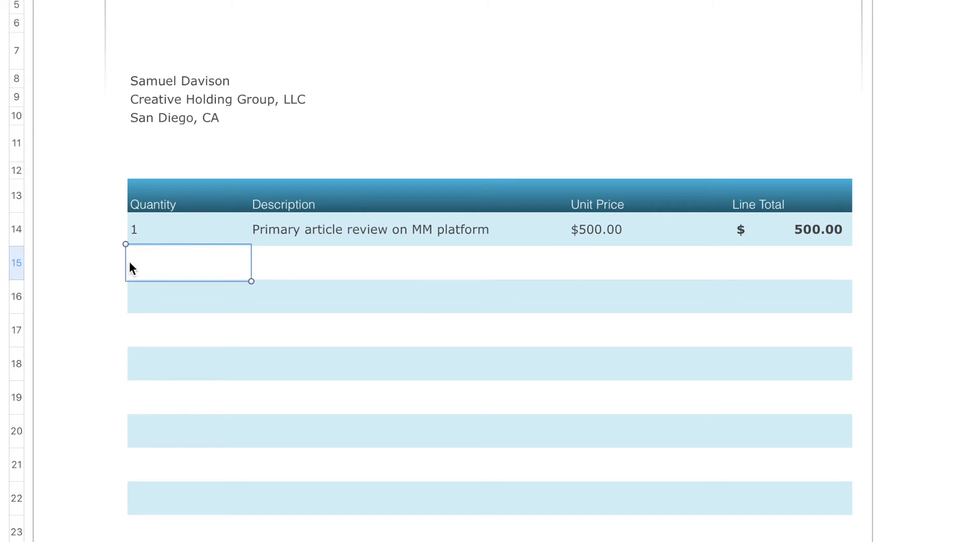
click(347, 273)
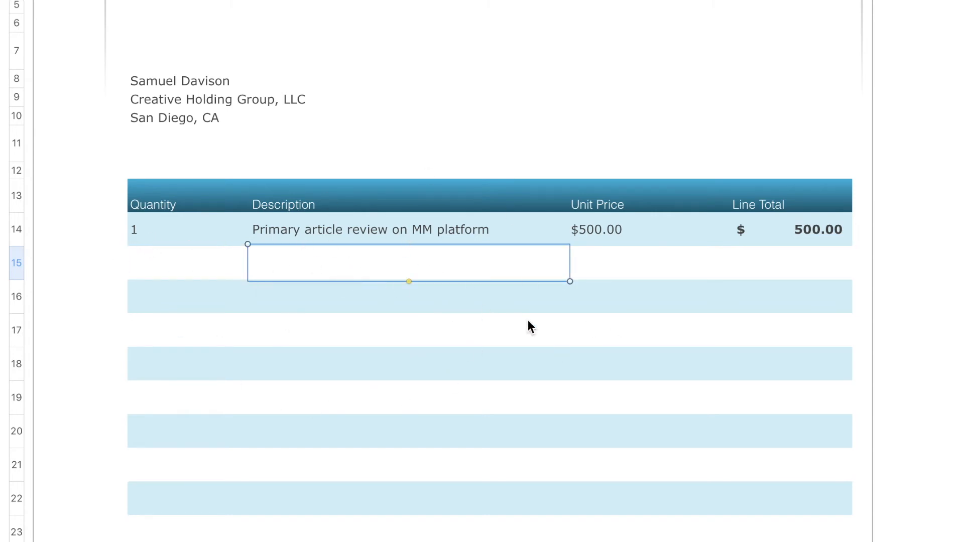
Step: Inspect which line total cells the invoice's subtotal adds up
scroll(562, 327, down, 3)
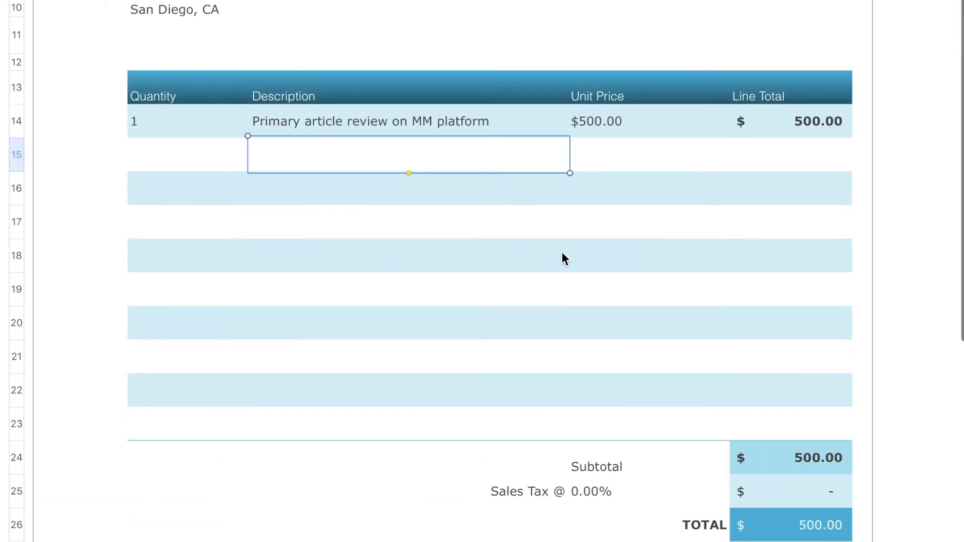
click(802, 414)
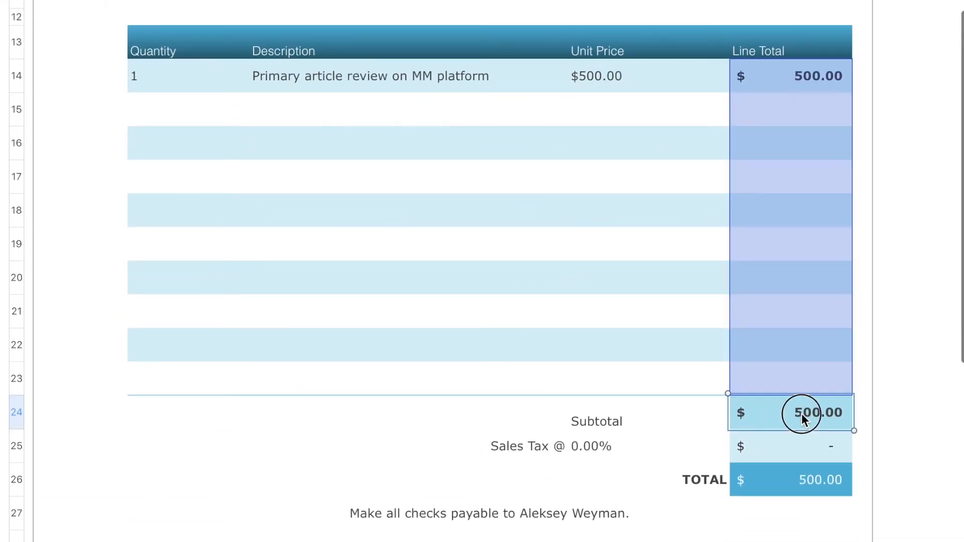
click(624, 301)
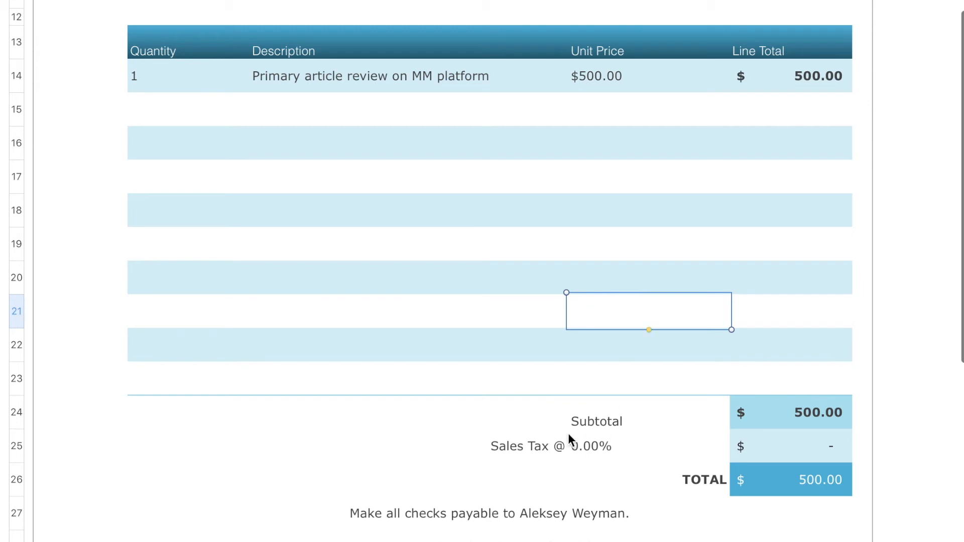
Step: Set the sales tax rate to 3% and inspect the cells feeding the tax amount and the total
click(612, 448)
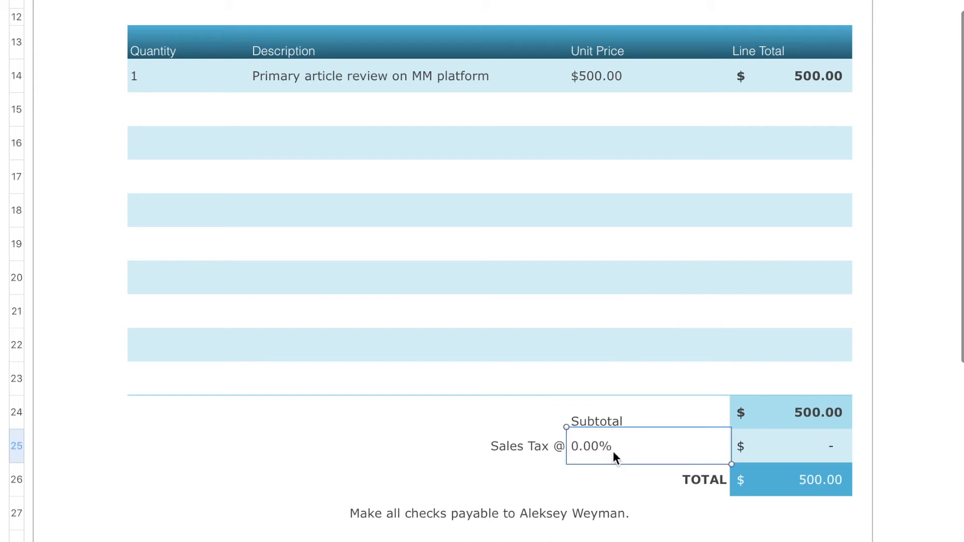
text(3%)
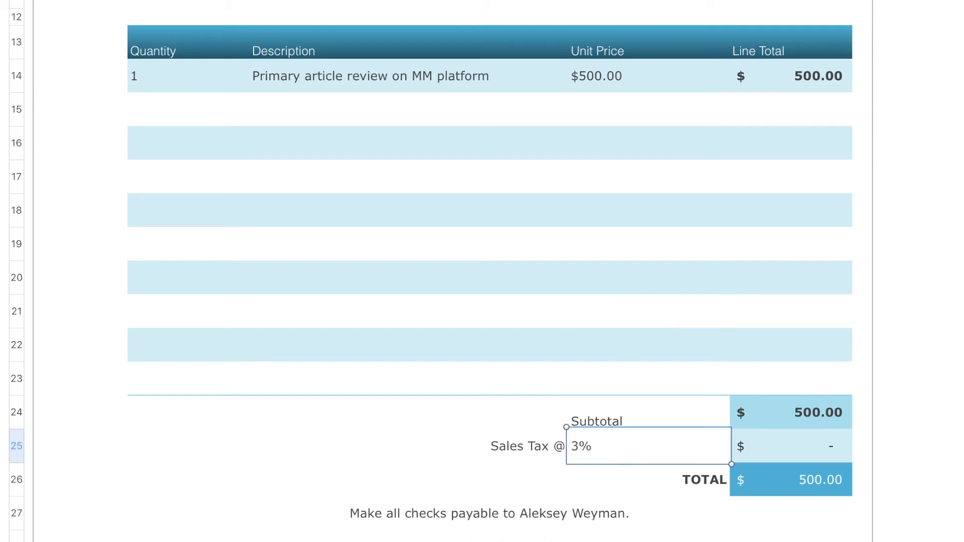
key(Return)
click(814, 443)
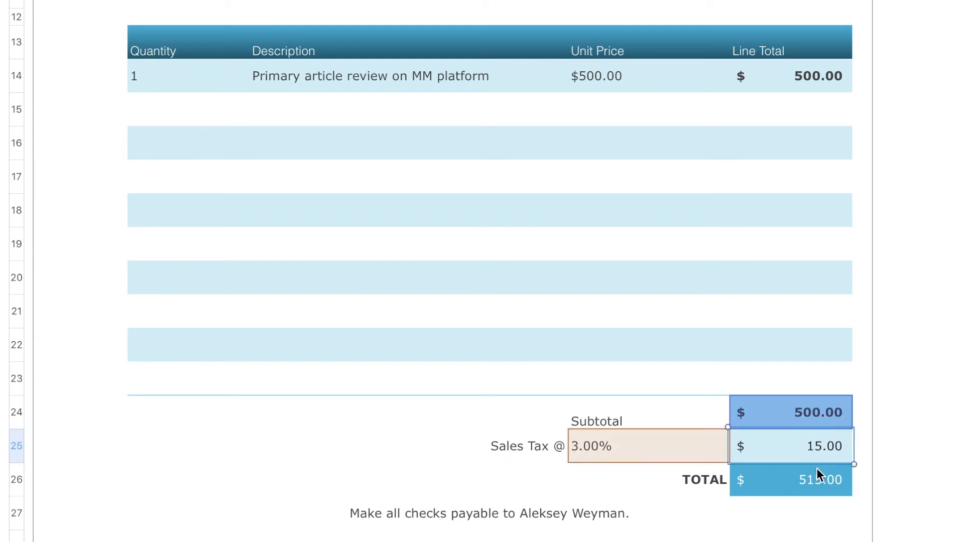
click(822, 487)
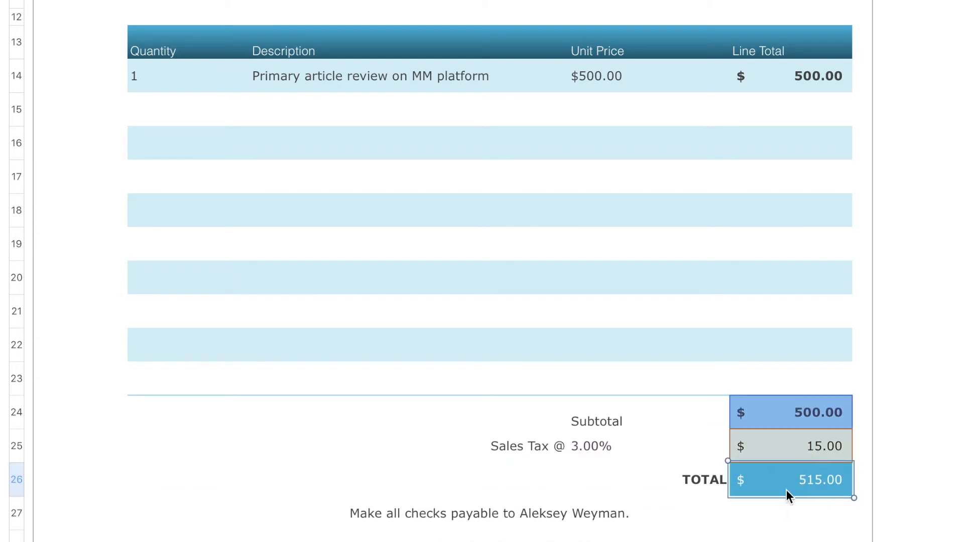
Step: Set the sales tax rate back to 0%
click(613, 442)
text(0)
key(Return)
Step: Examine the check-payee note, the header name cell it draws from, and the thank-you line
scroll(788, 452, down, 1)
scroll(788, 454, down, 2)
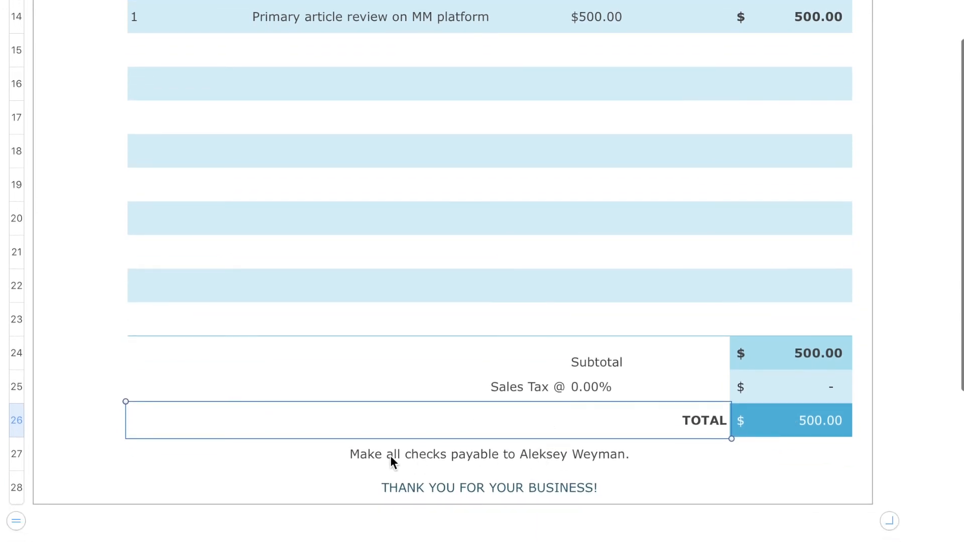
click(586, 455)
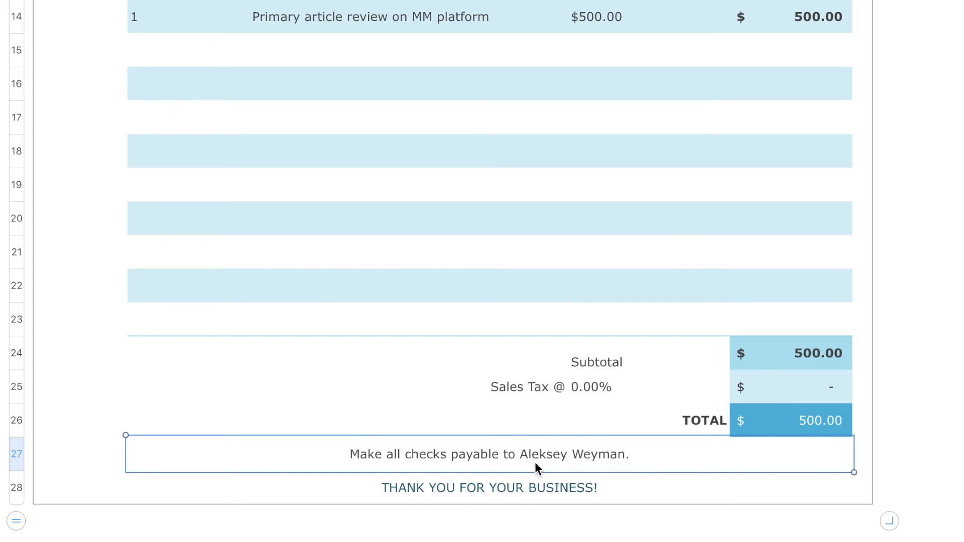
scroll(602, 457, up, 10)
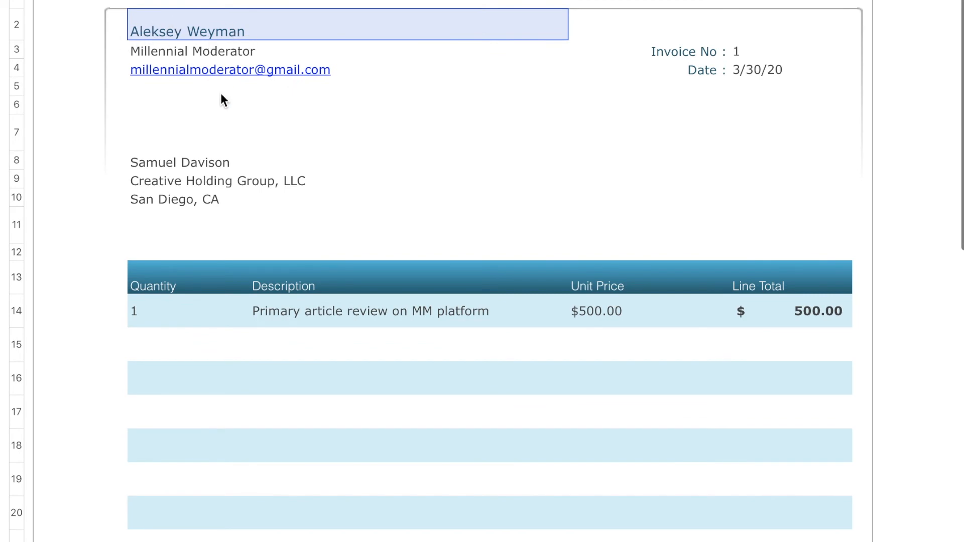
scroll(259, 135, down, 10)
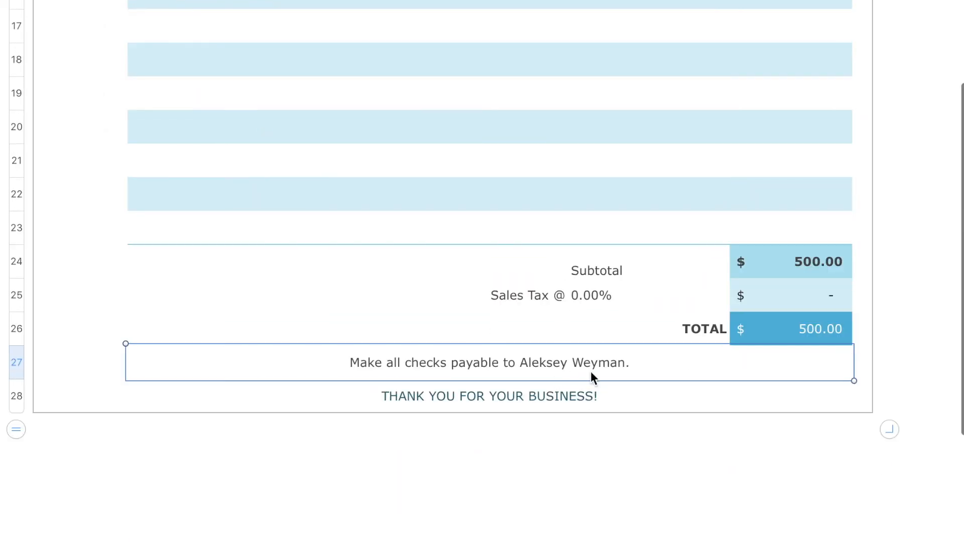
click(489, 407)
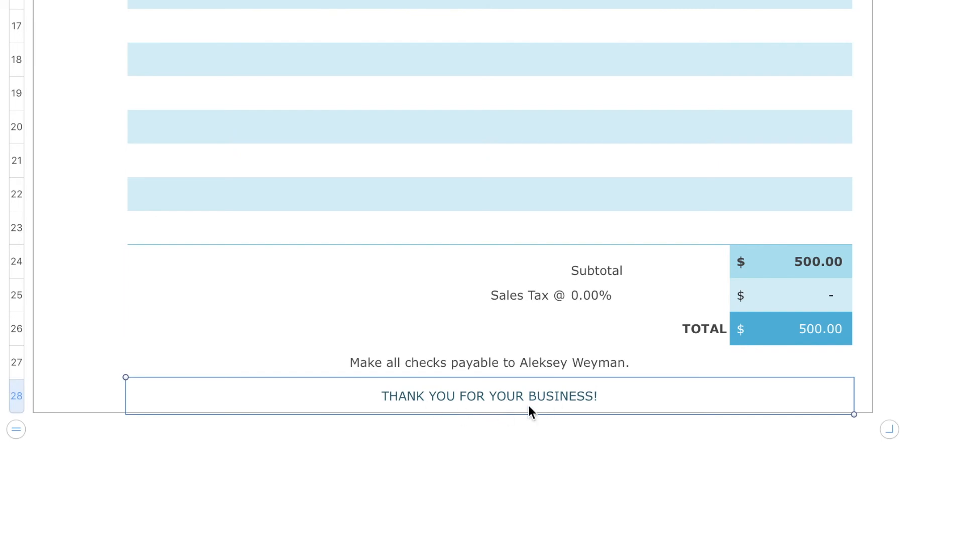
scroll(529, 405, up, 2)
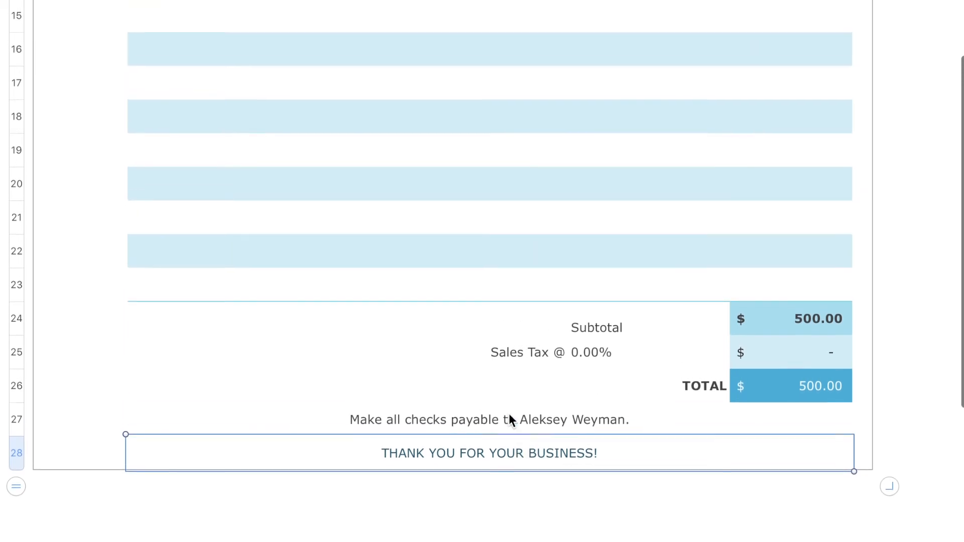
Step: Try exporting the invoice as a PDF with Best image quality and cancel the export
scroll(509, 415, up, 10)
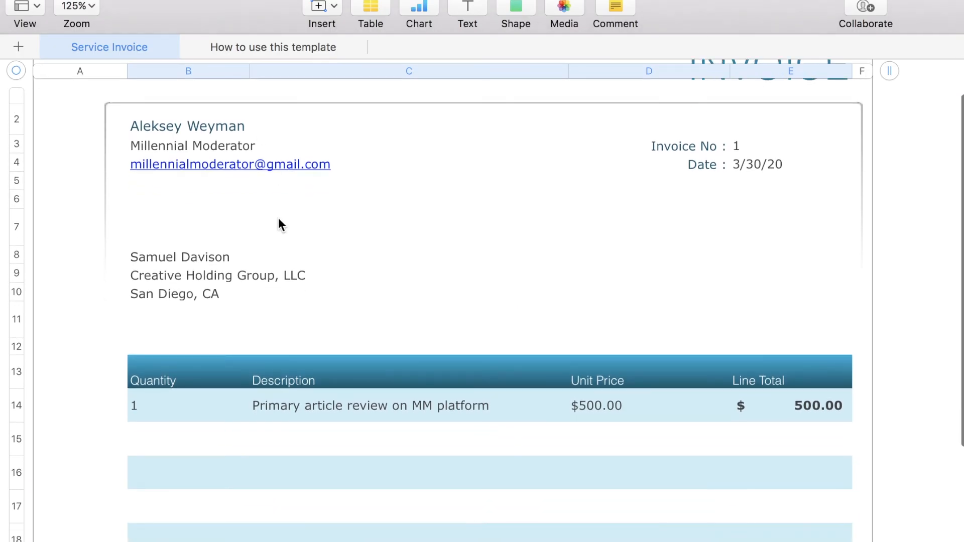
click(103, 0)
mouse_move(159, 148)
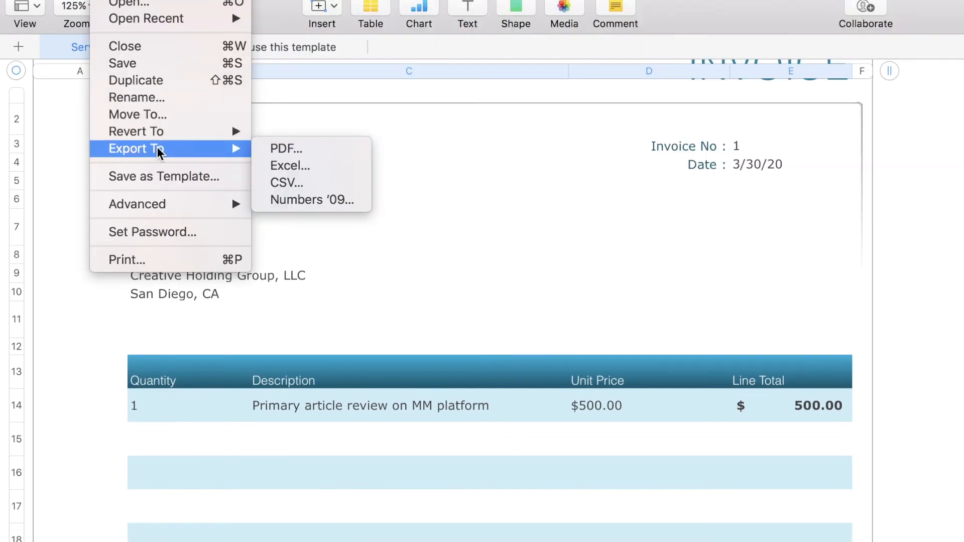
click(301, 150)
click(568, 229)
click(532, 261)
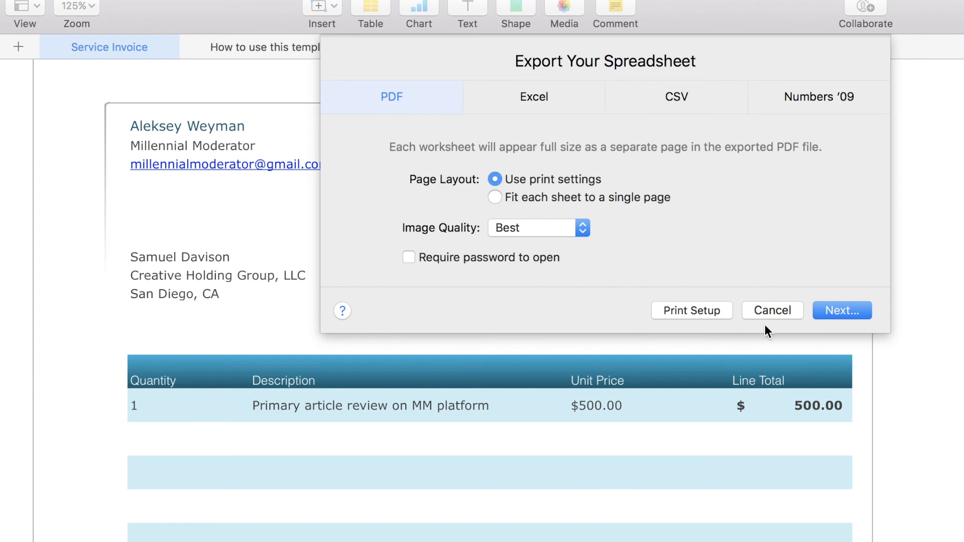
click(770, 311)
Step: Review the whole invoice from the sender and client details to the totals
scroll(704, 452, down, 3)
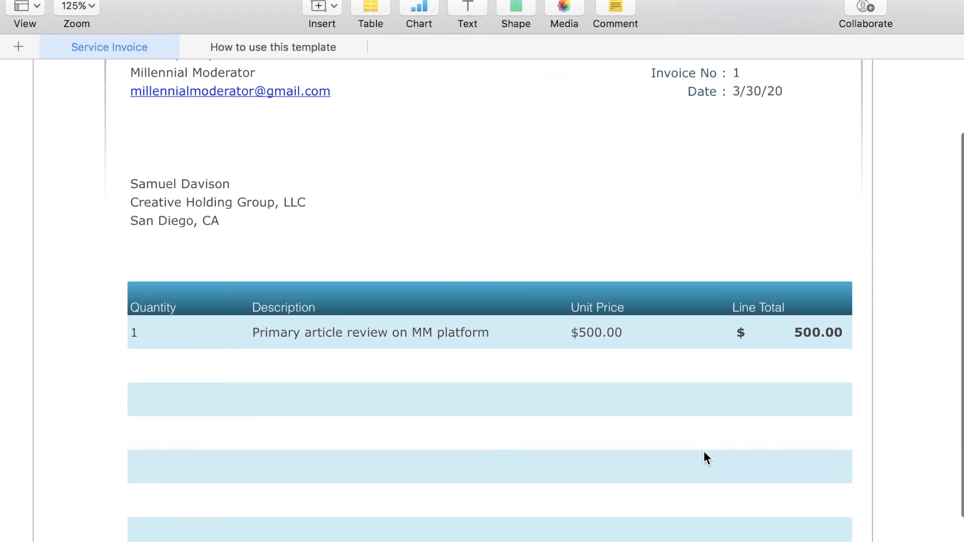
scroll(704, 452, down, 8)
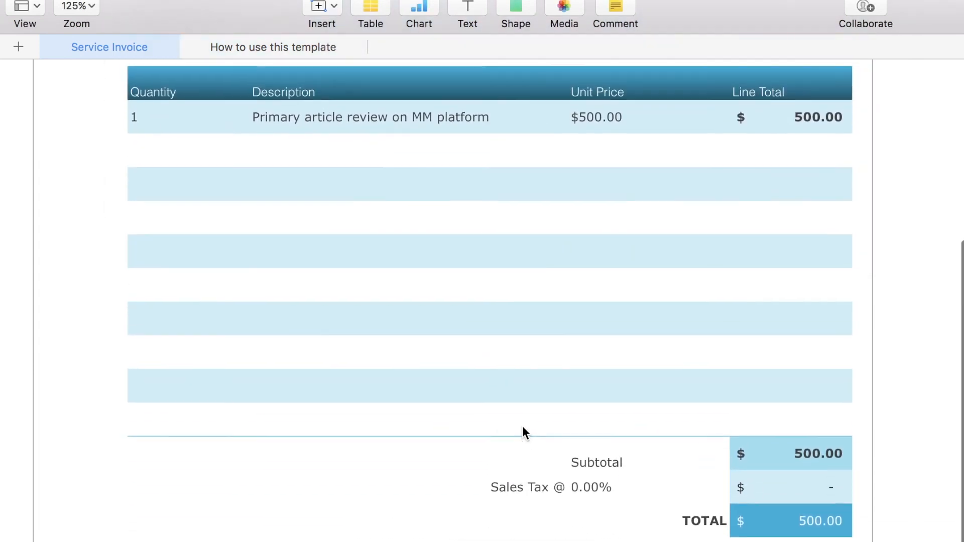
scroll(522, 426, up, 10)
scroll(522, 425, down, 8)
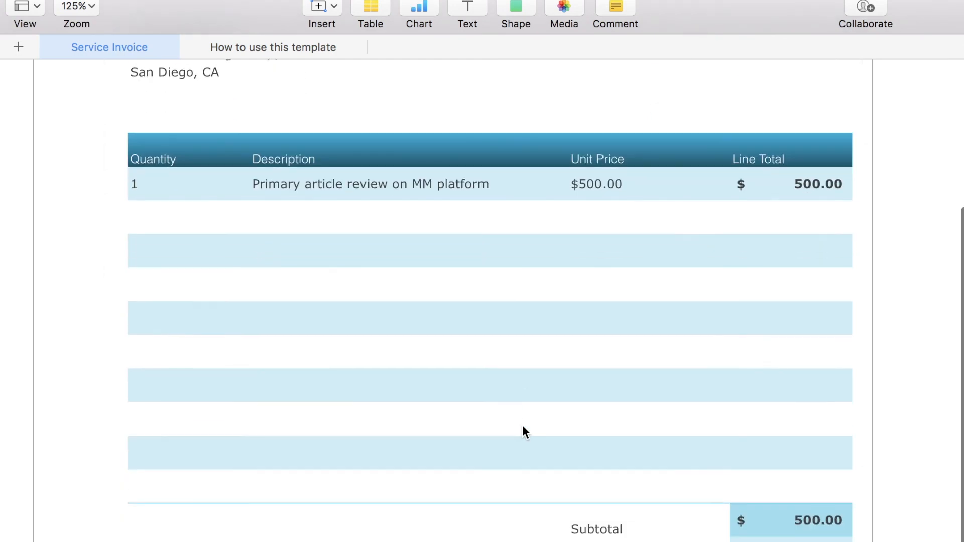
scroll(531, 496, up, 3)
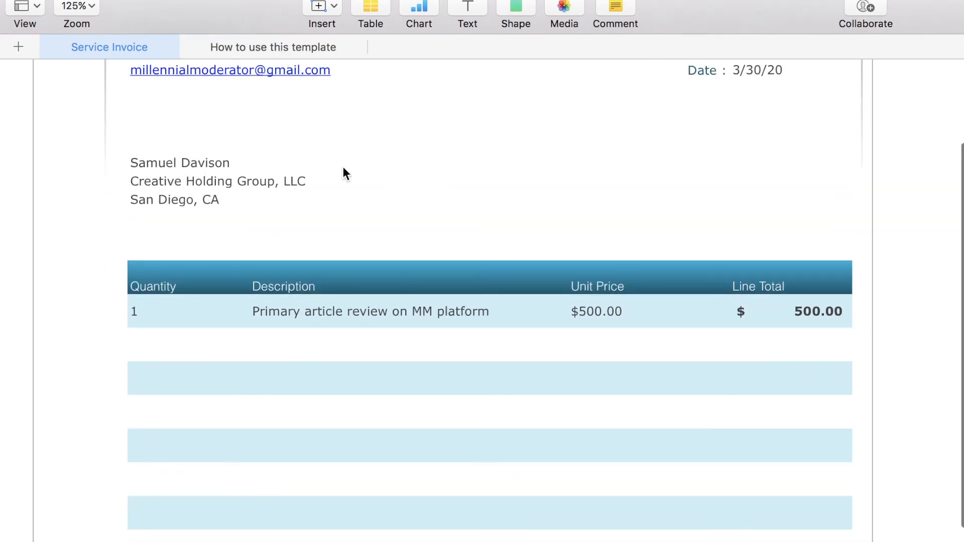
scroll(322, 231, up, 2)
scroll(413, 315, down, 5)
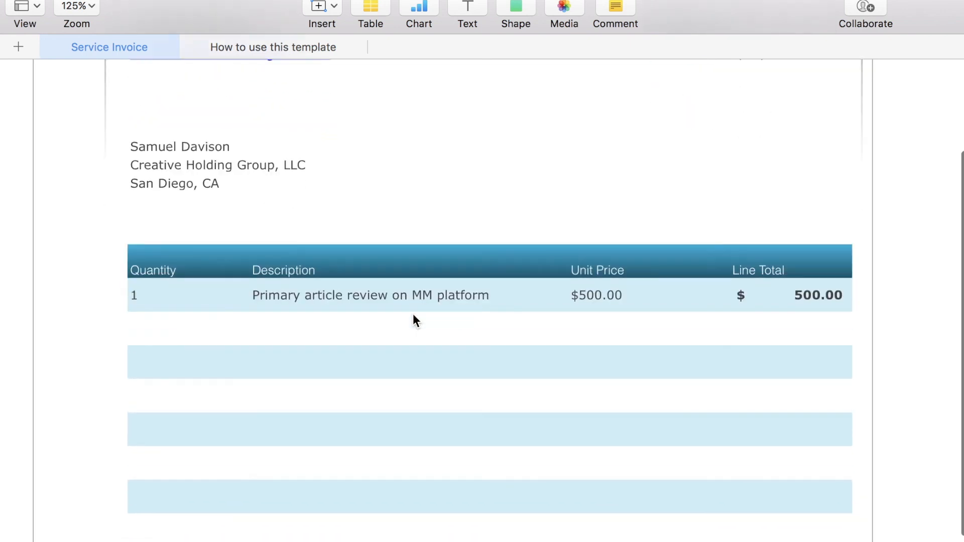
scroll(468, 372, up, 2)
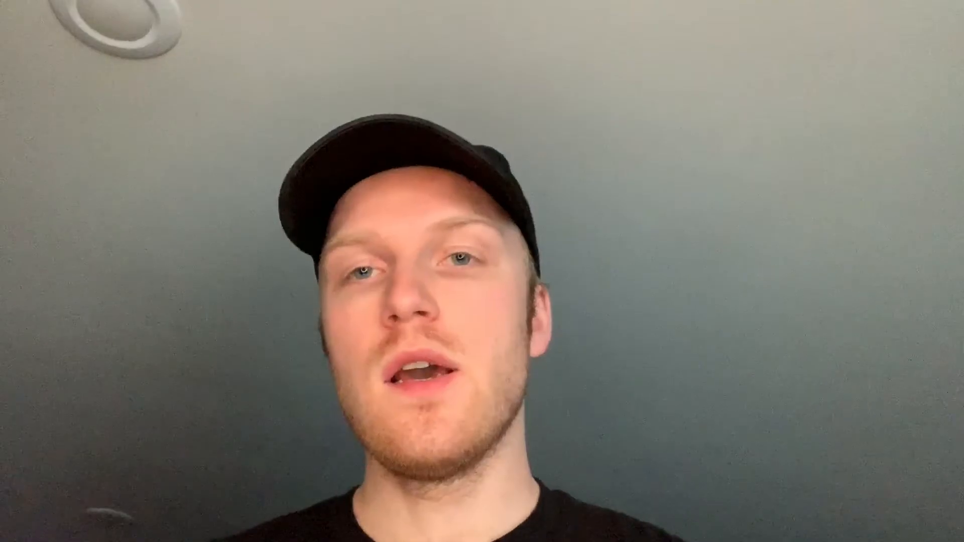